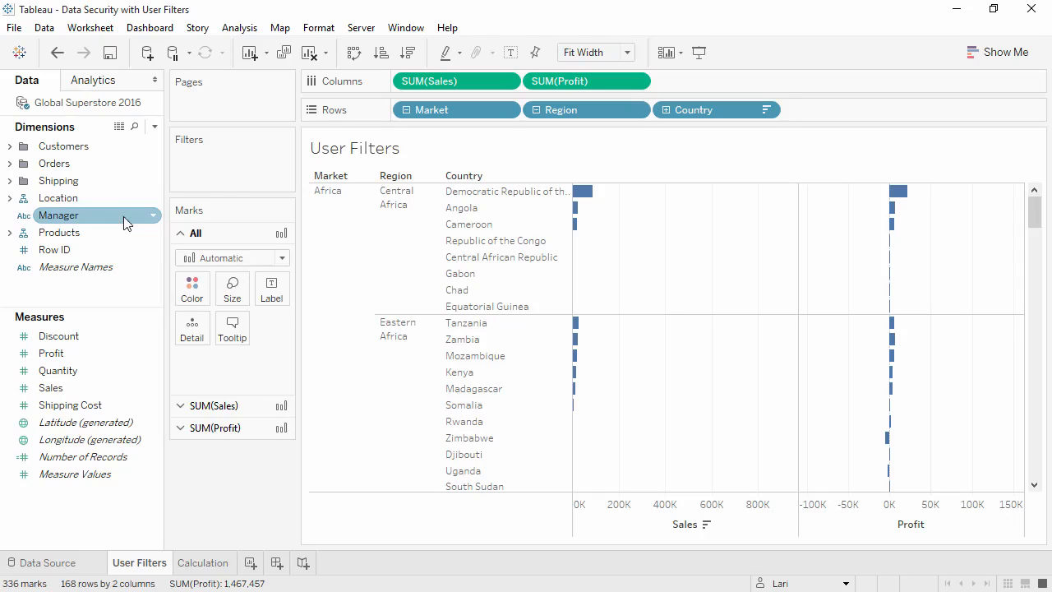
Create a user filter on Region and allow the first individual user listed below the groups to see Central Africa
click(359, 28)
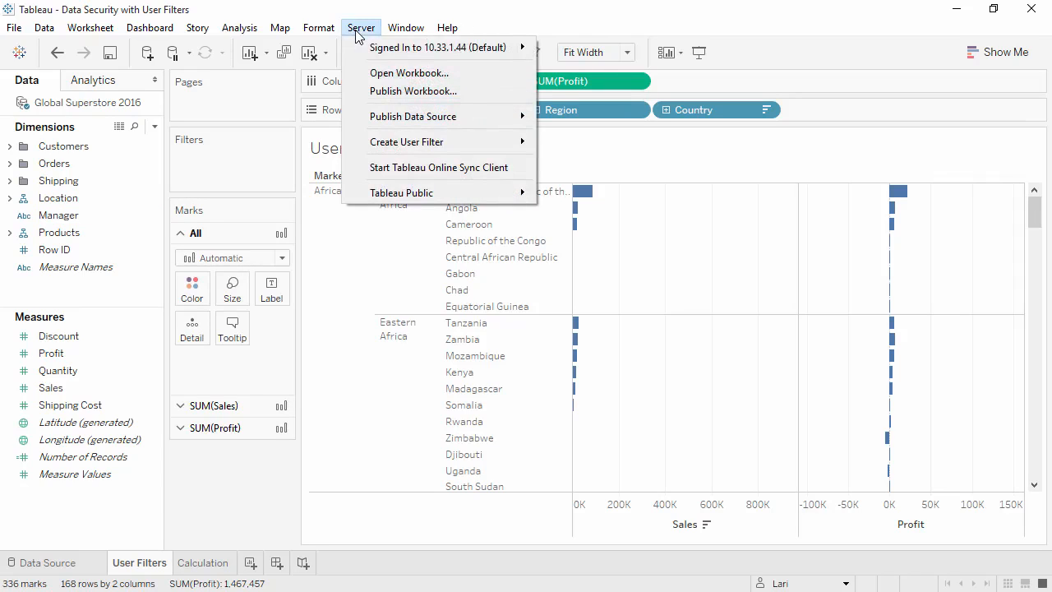
mouse_move(398, 147)
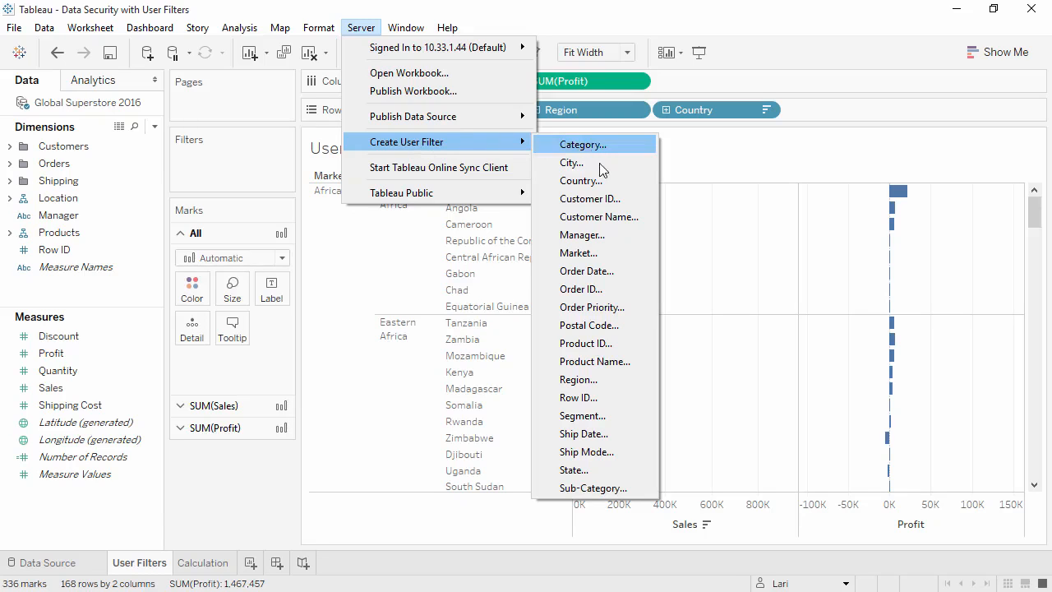
click(620, 386)
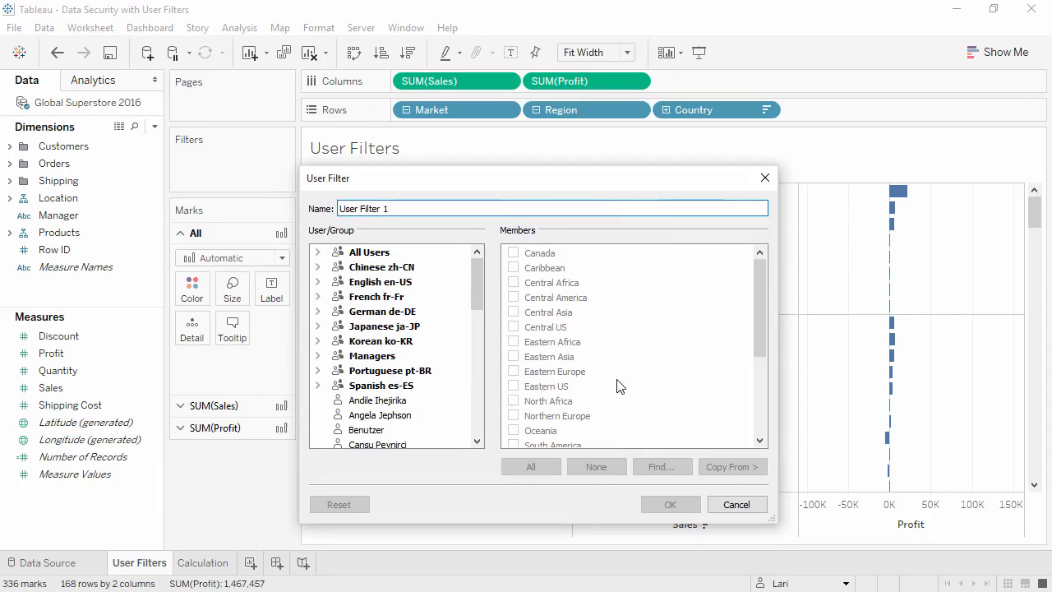
drag(549, 169, 519, 12)
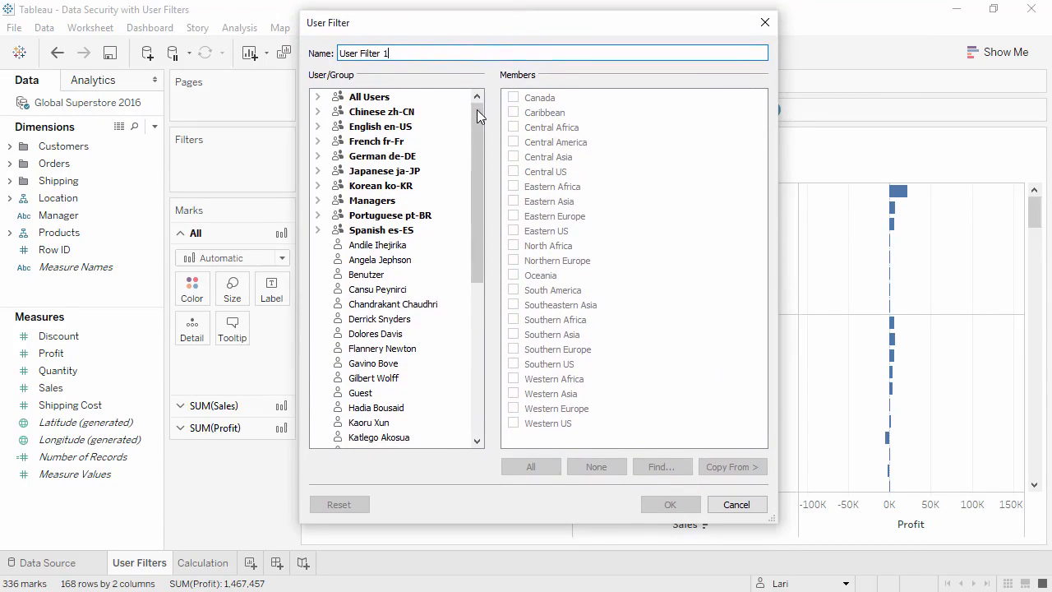
drag(477, 110, 476, 140)
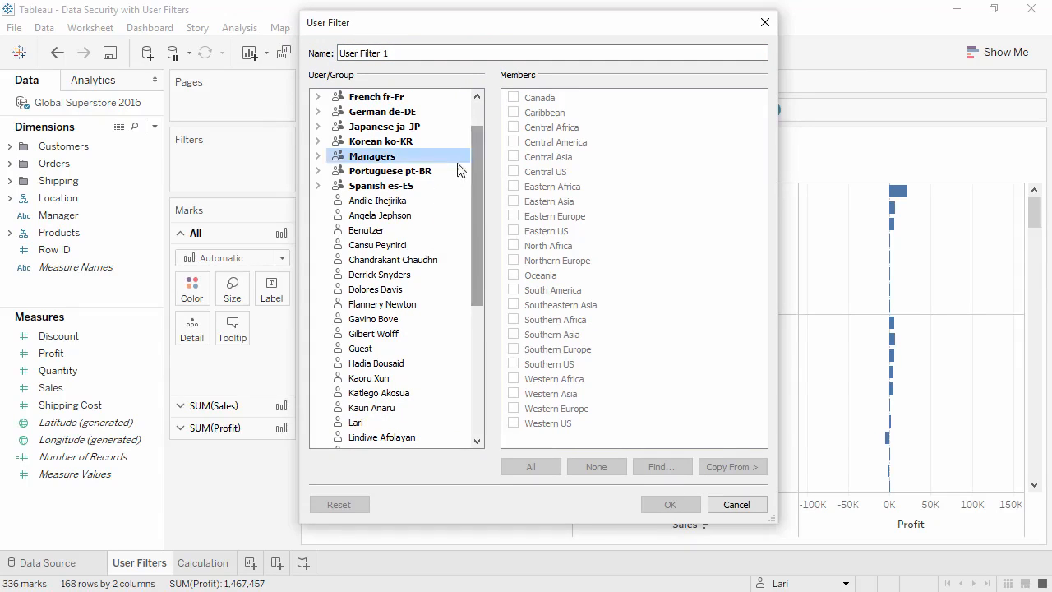
click(433, 199)
click(514, 127)
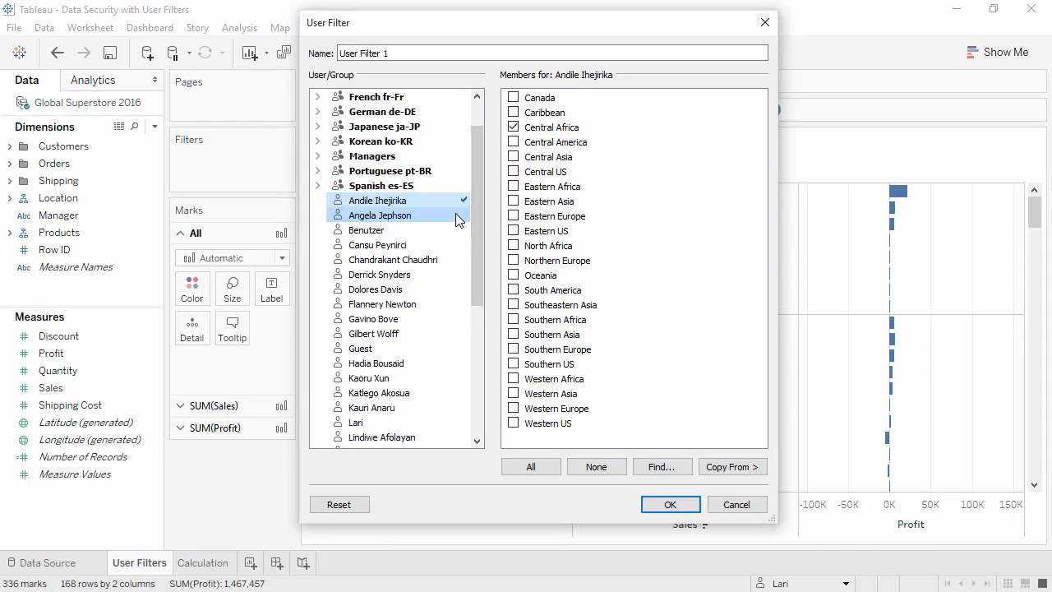
Allow the second listed individual user to see Canada, the fourth Central Asia and the fifth Southern Asia
click(459, 215)
click(514, 97)
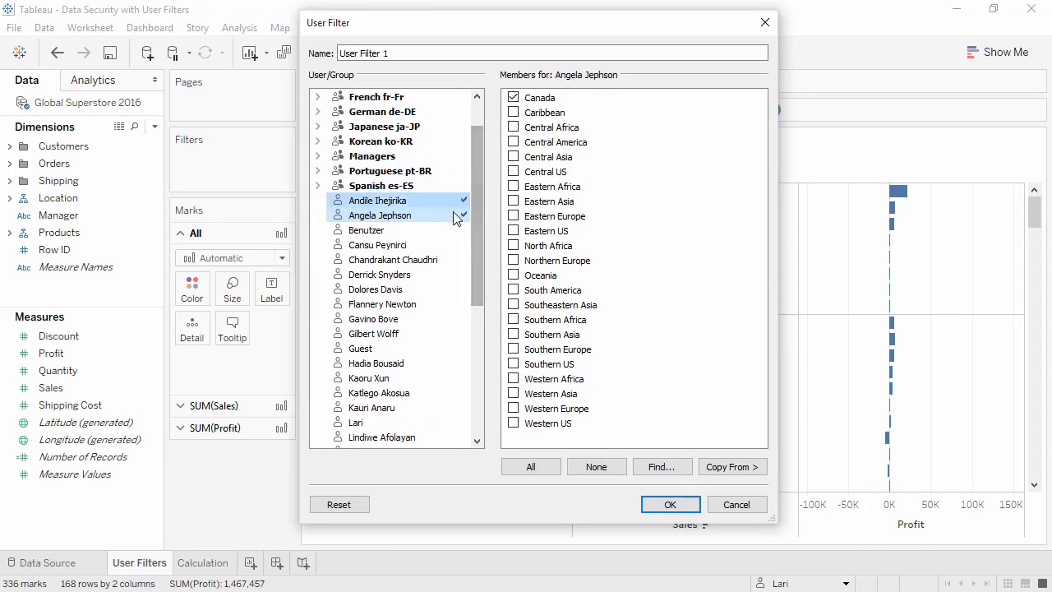
click(386, 245)
click(513, 157)
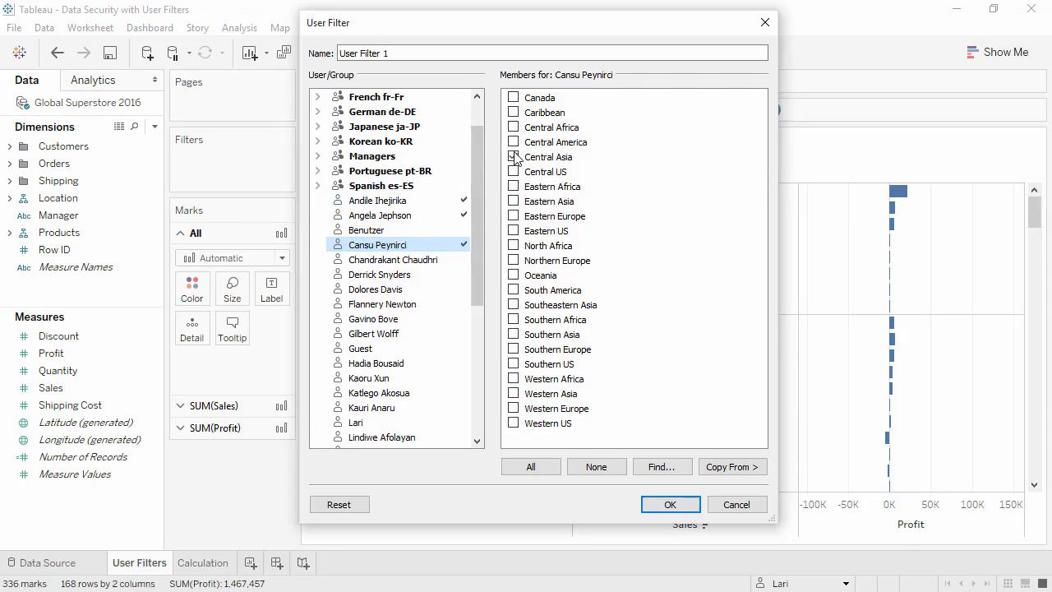
click(455, 259)
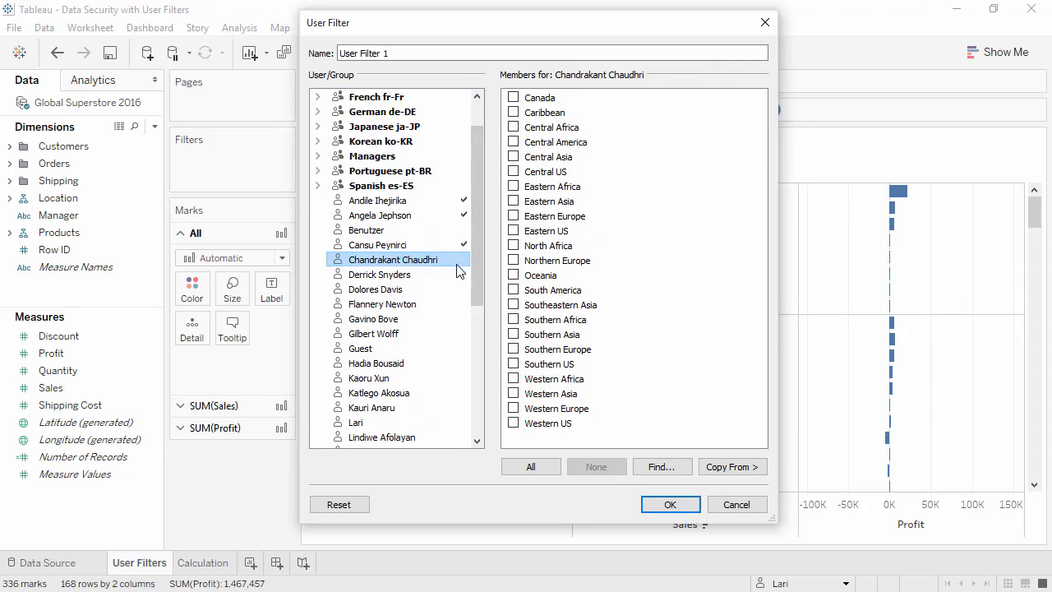
click(513, 334)
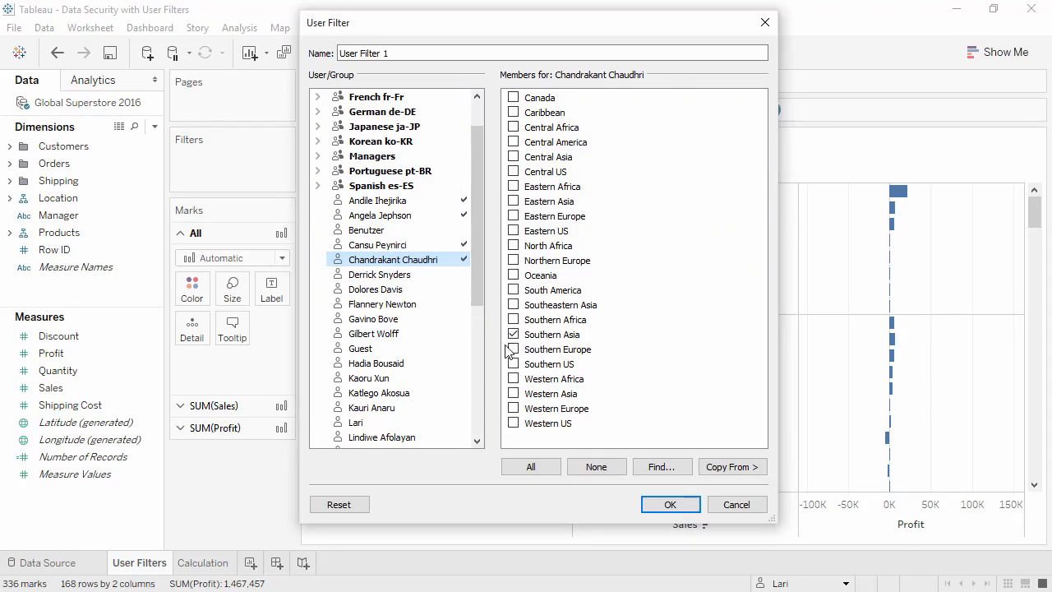
Give the signed-in user access to all regions and save the user filter
click(448, 424)
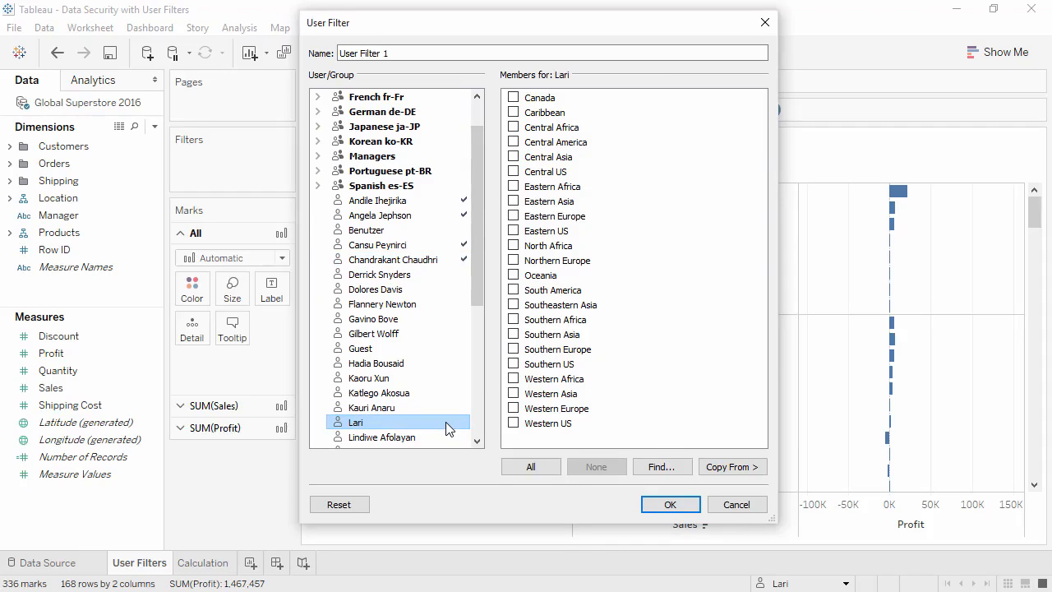
click(520, 464)
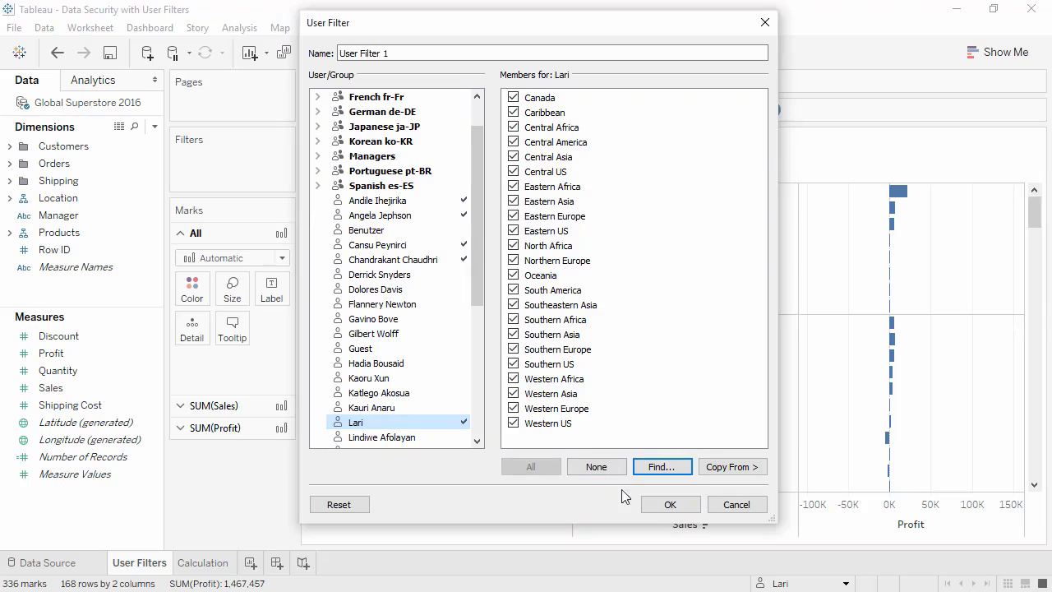
click(666, 504)
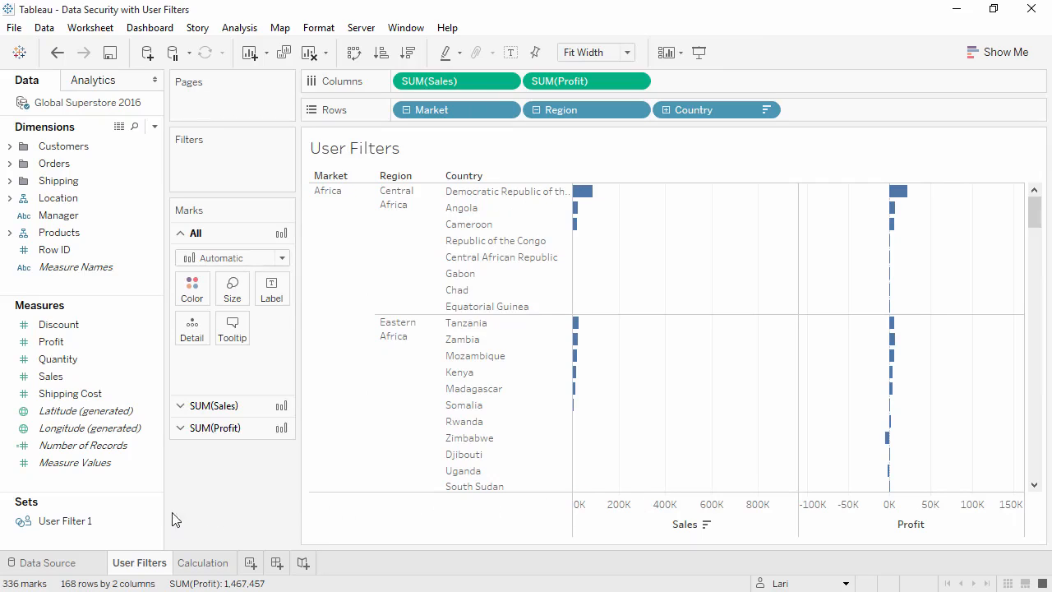
Apply User Filter 1 as a filter on the User Filters worksheet
click(128, 521)
drag(128, 521, 258, 165)
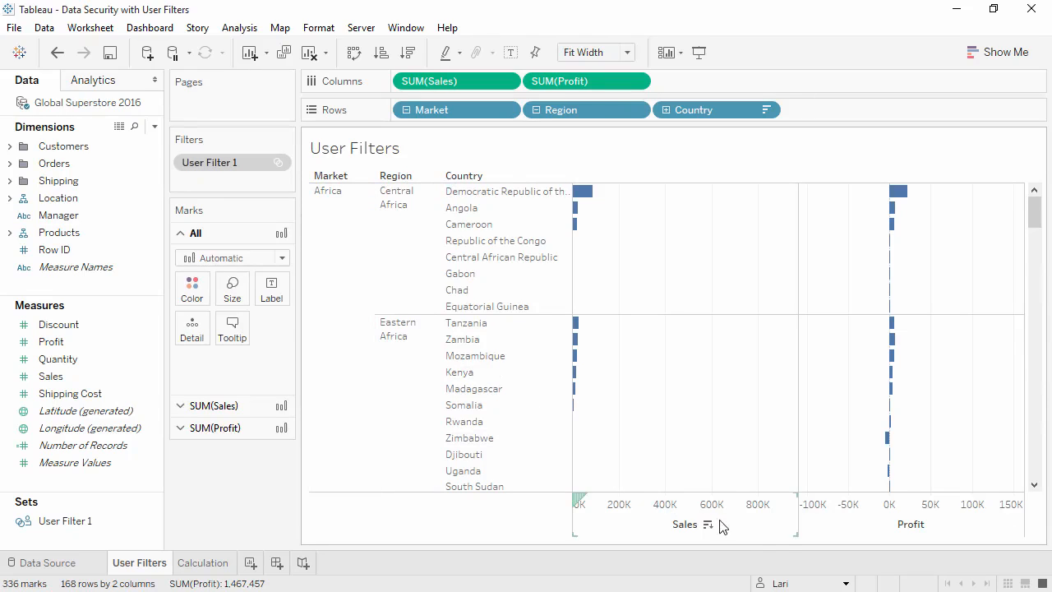
Preview the worksheet as the user assigned to Canada and as the user assigned to Southern Asia
mouse_move(837, 587)
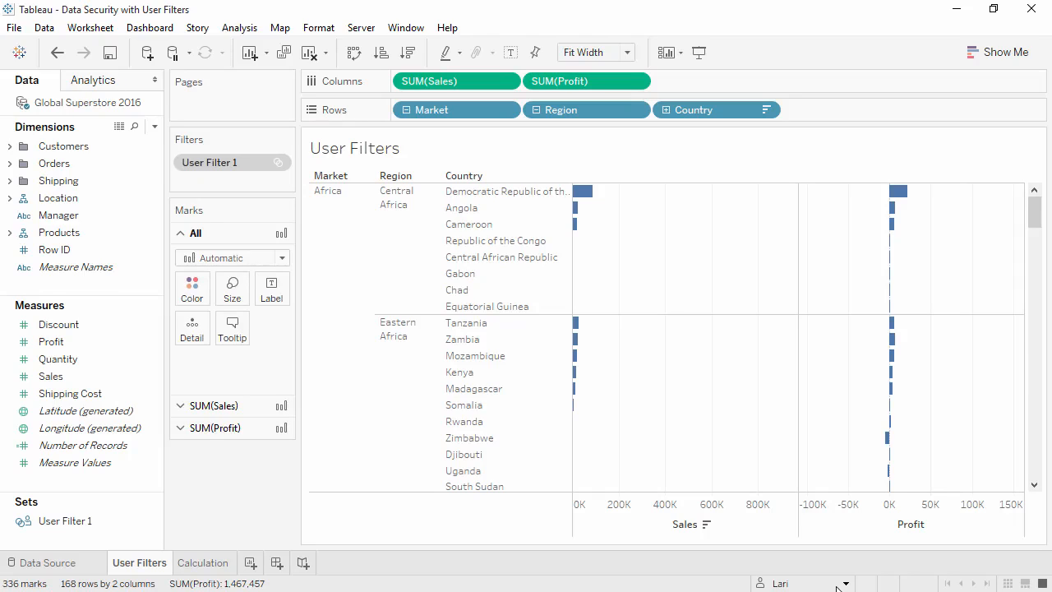
click(838, 585)
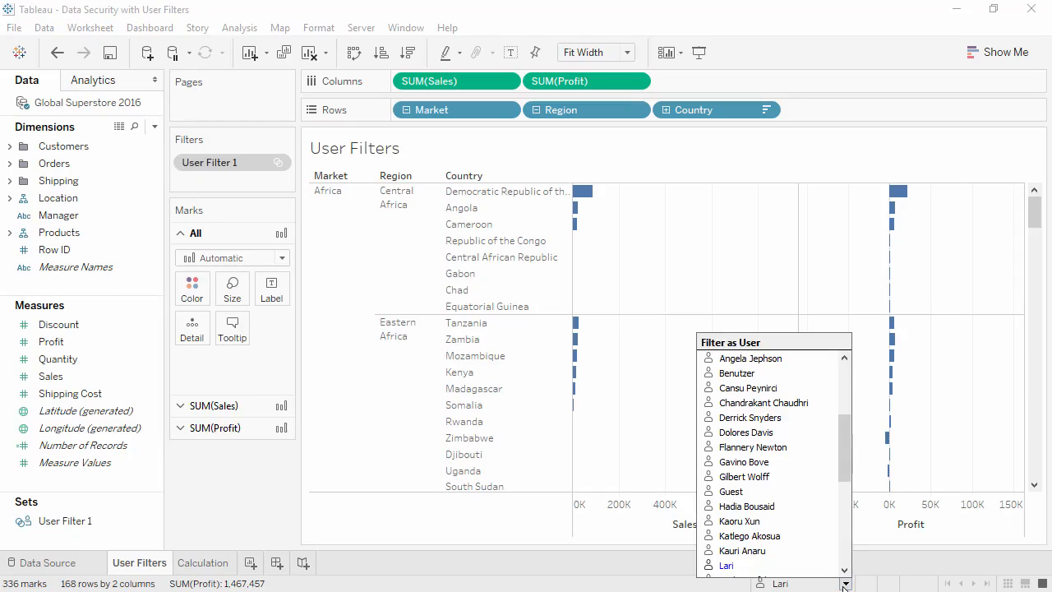
click(803, 361)
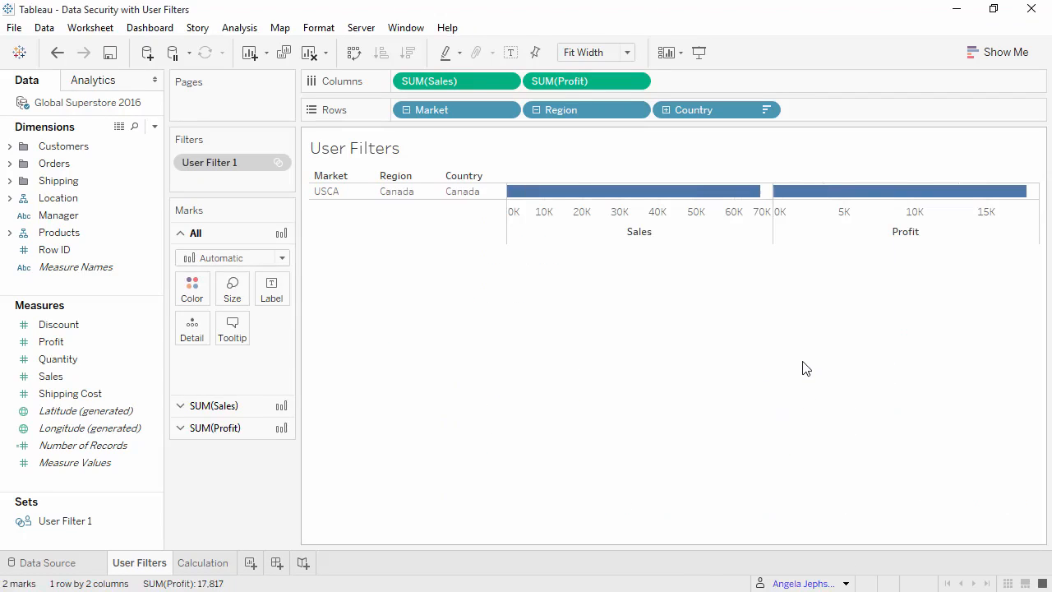
click(844, 584)
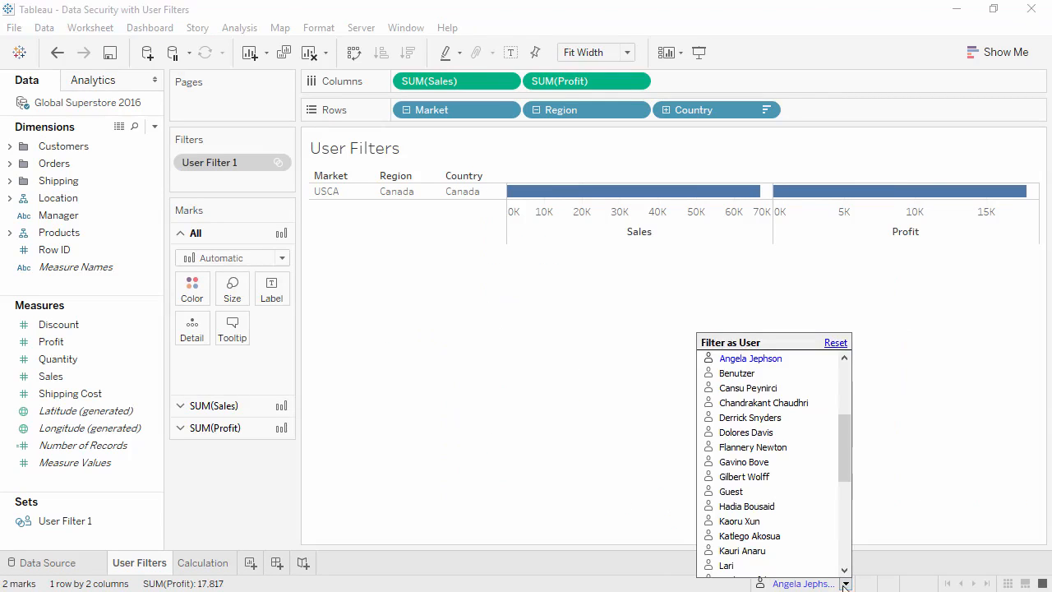
click(802, 404)
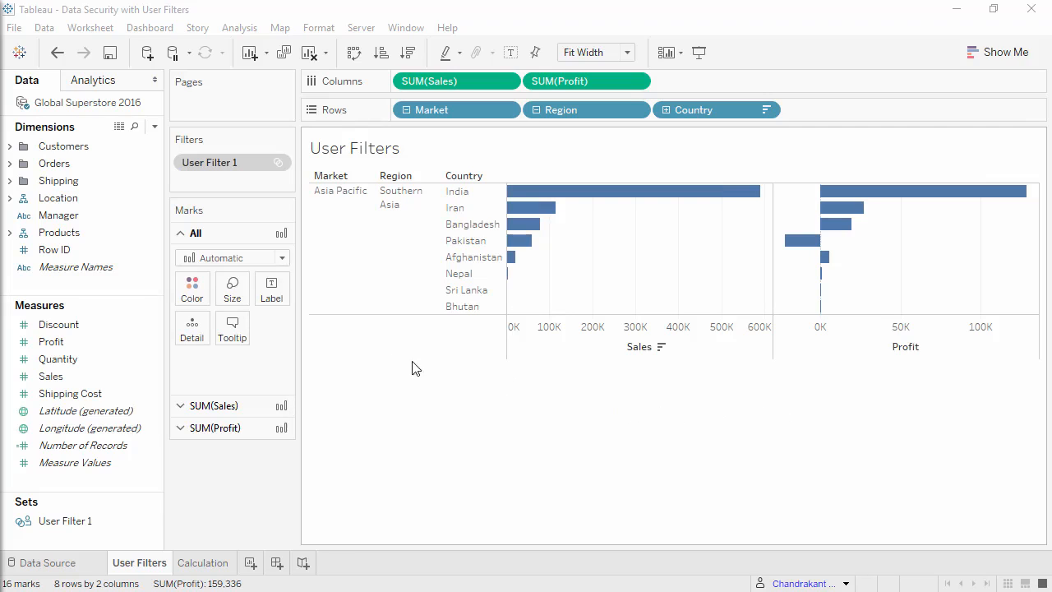
Remove User Filter 1 from the worksheet and add it as a data source filter on Global Superstore 2016 instead
drag(216, 169, 218, 457)
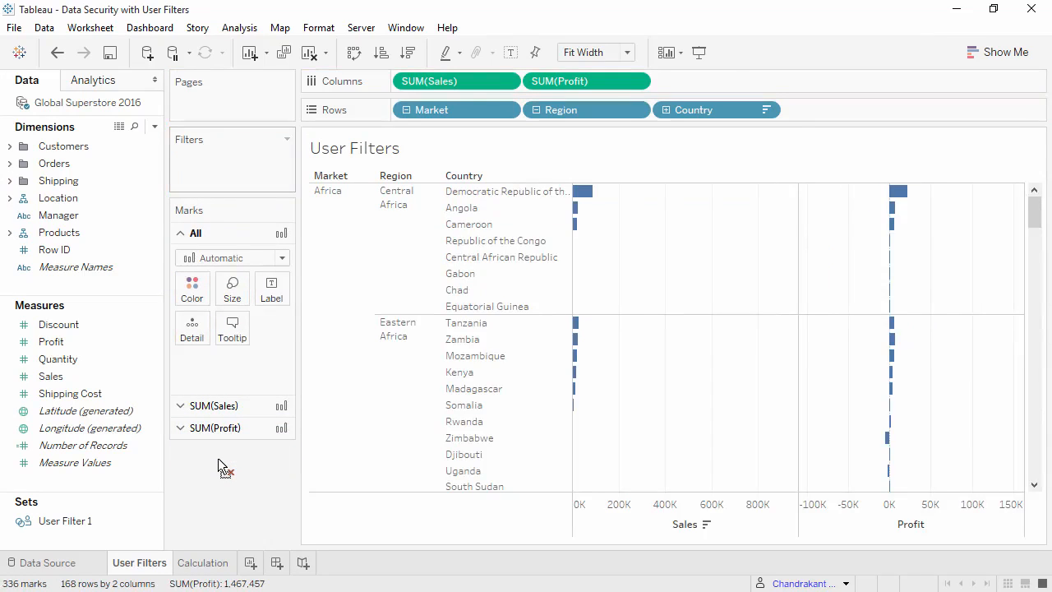
right_click(77, 102)
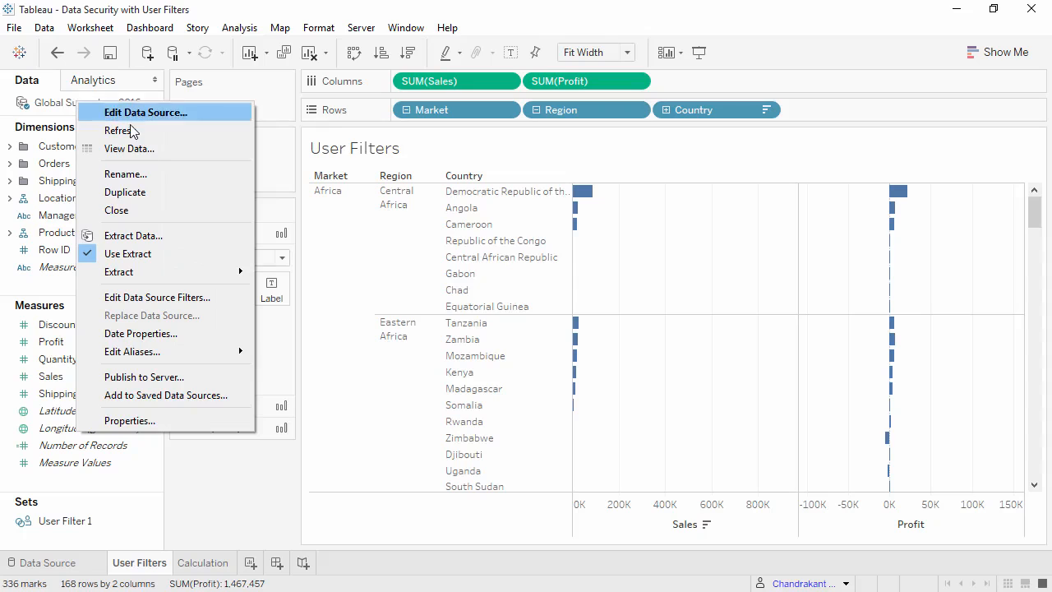
click(177, 297)
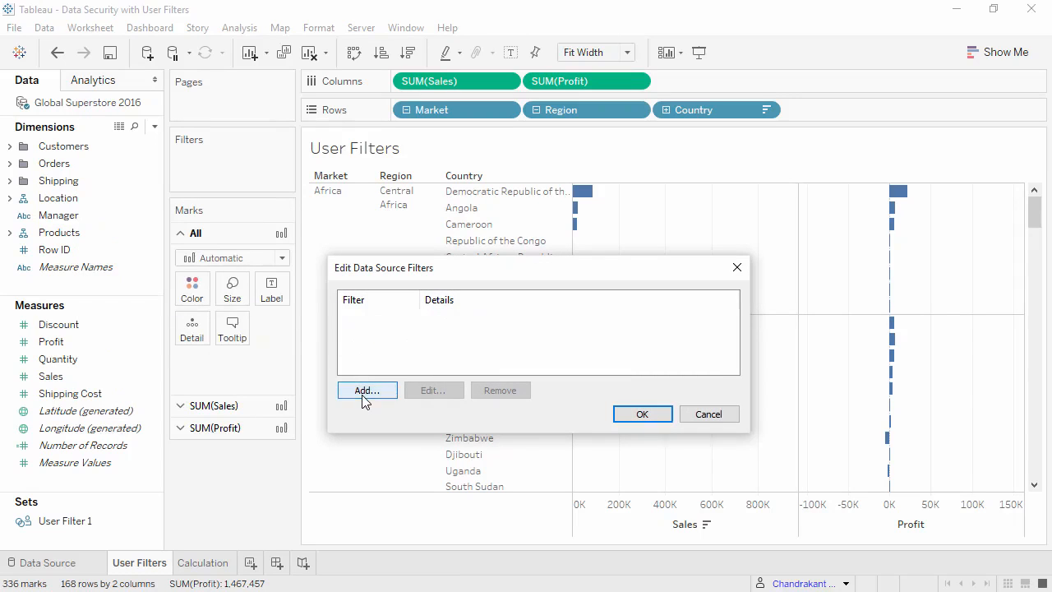
click(364, 393)
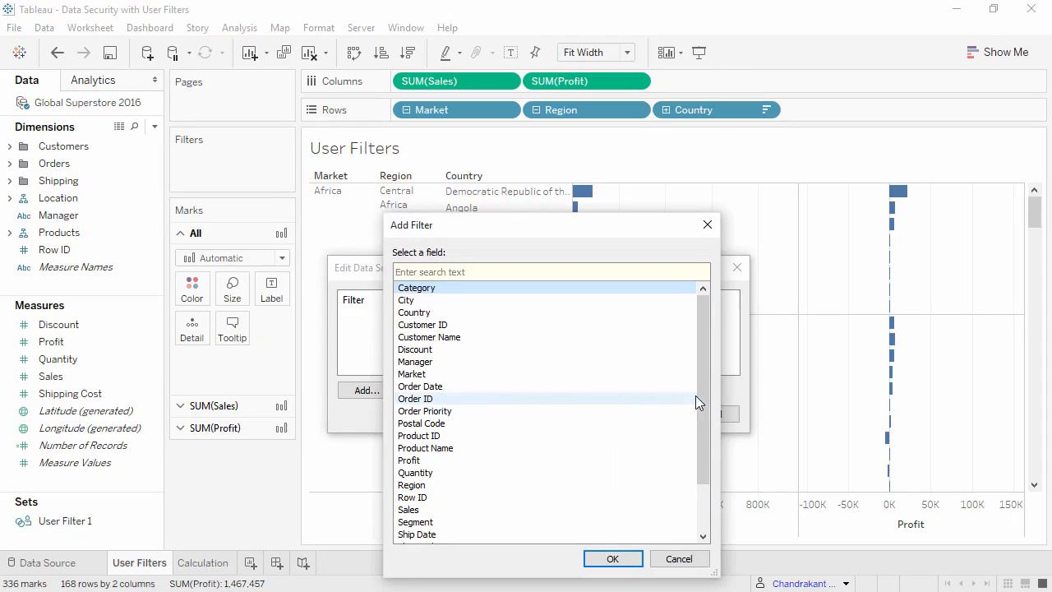
drag(701, 397, 705, 430)
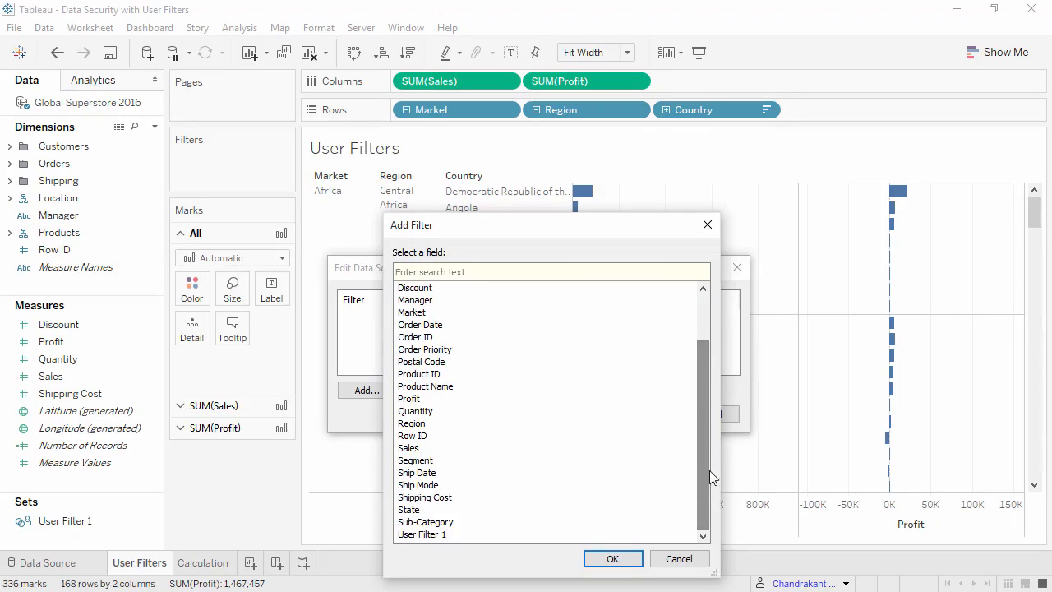
click(671, 536)
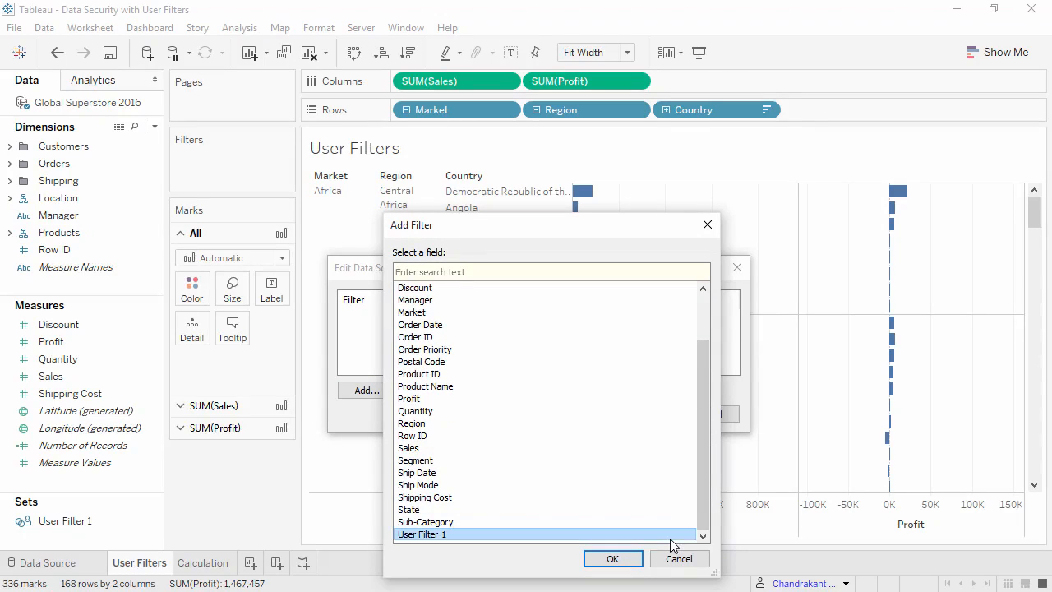
click(629, 559)
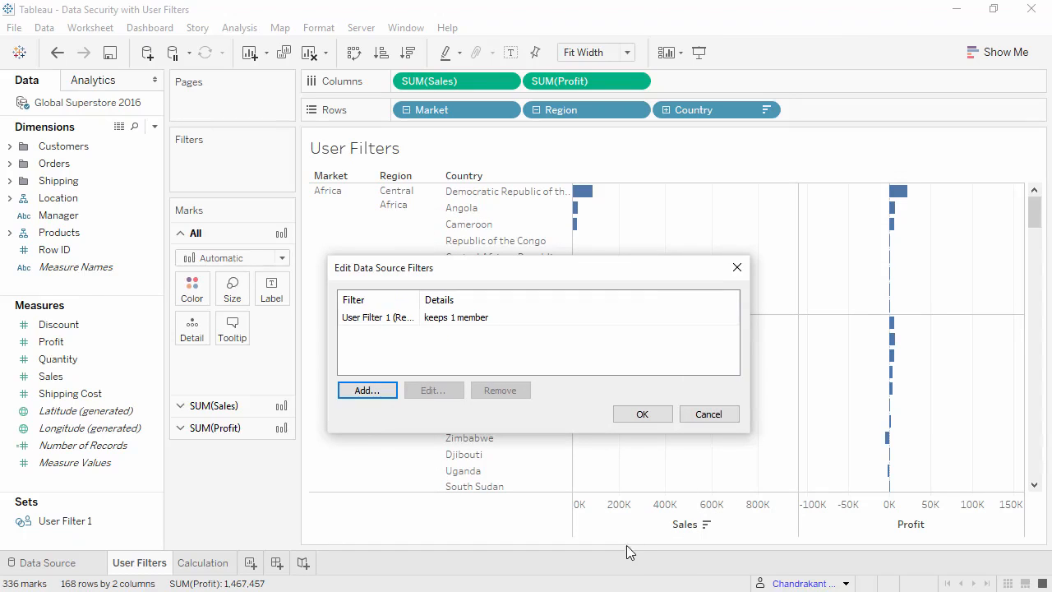
click(650, 415)
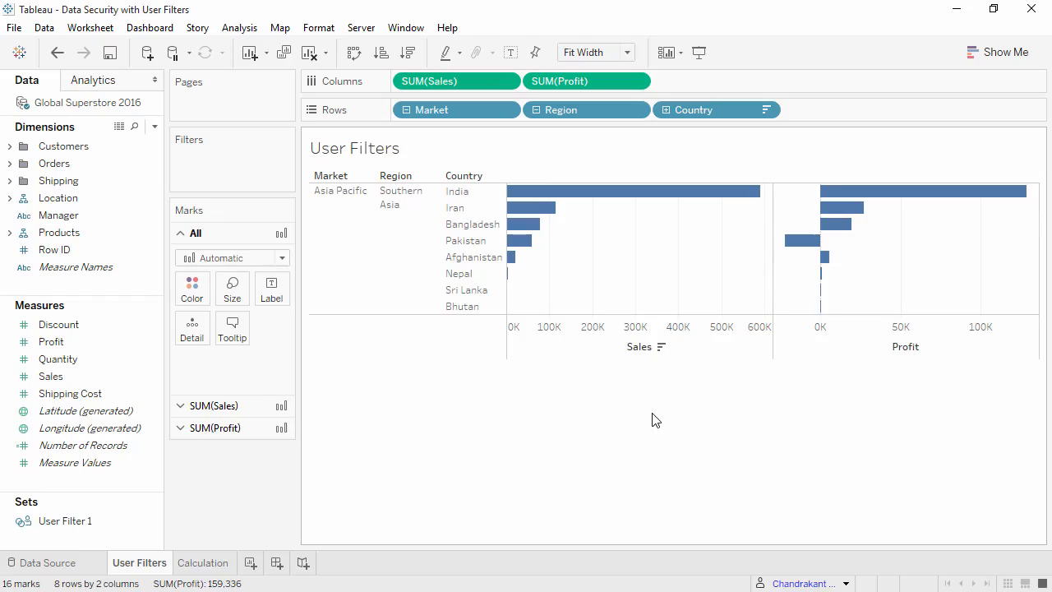
Start a calculated field named Manager Verification on the Calculation worksheet
click(220, 563)
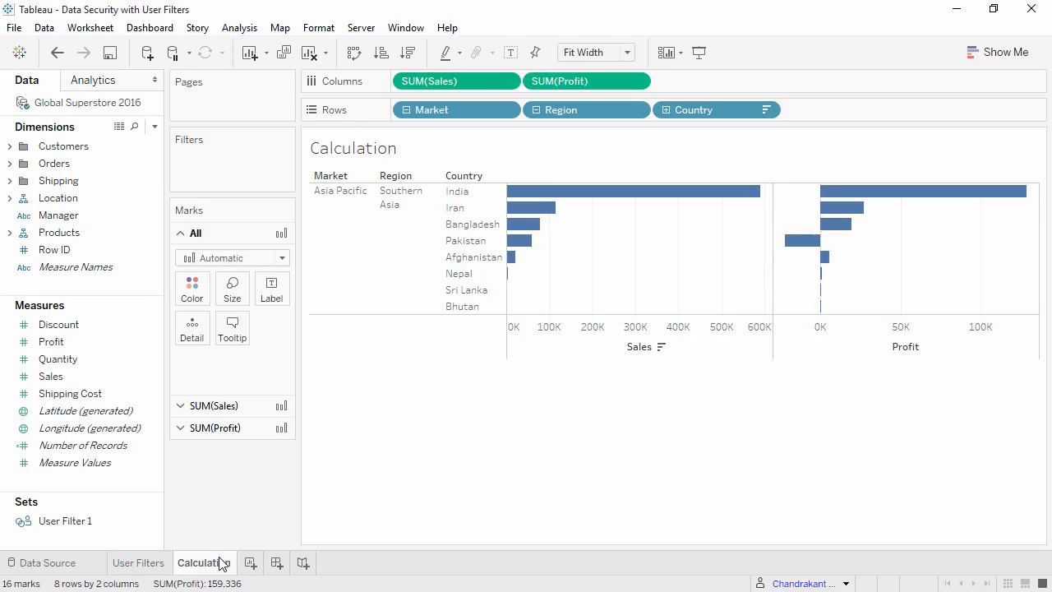
right_click(135, 487)
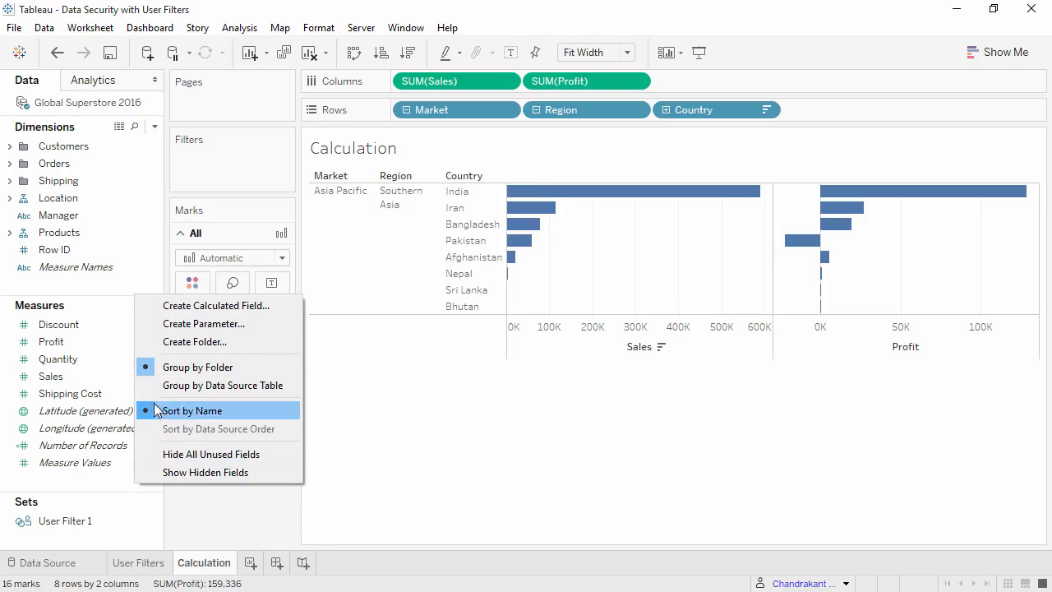
click(201, 306)
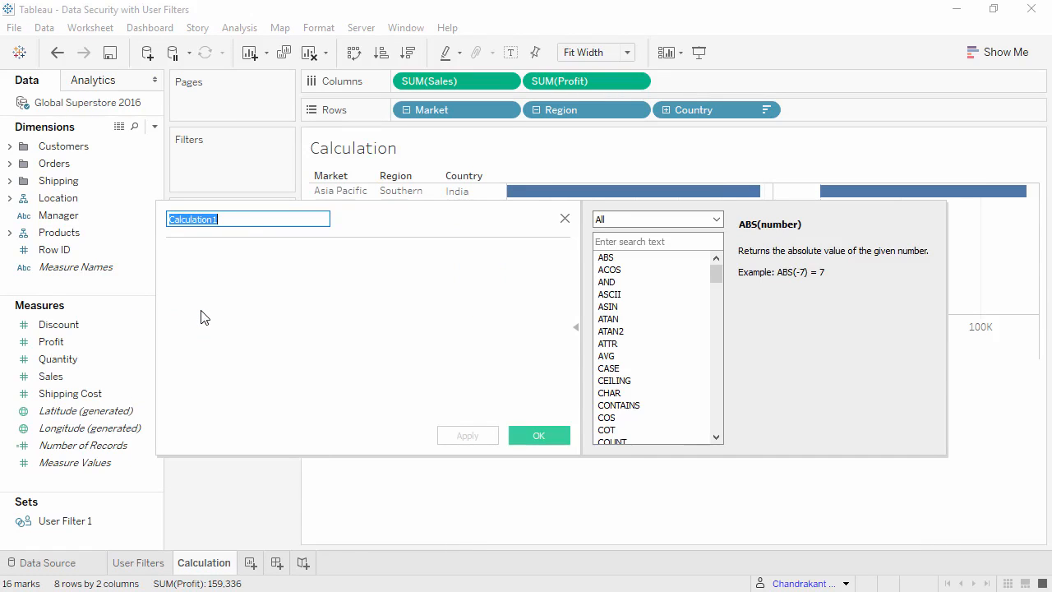
text(Manager Verification)
click(201, 314)
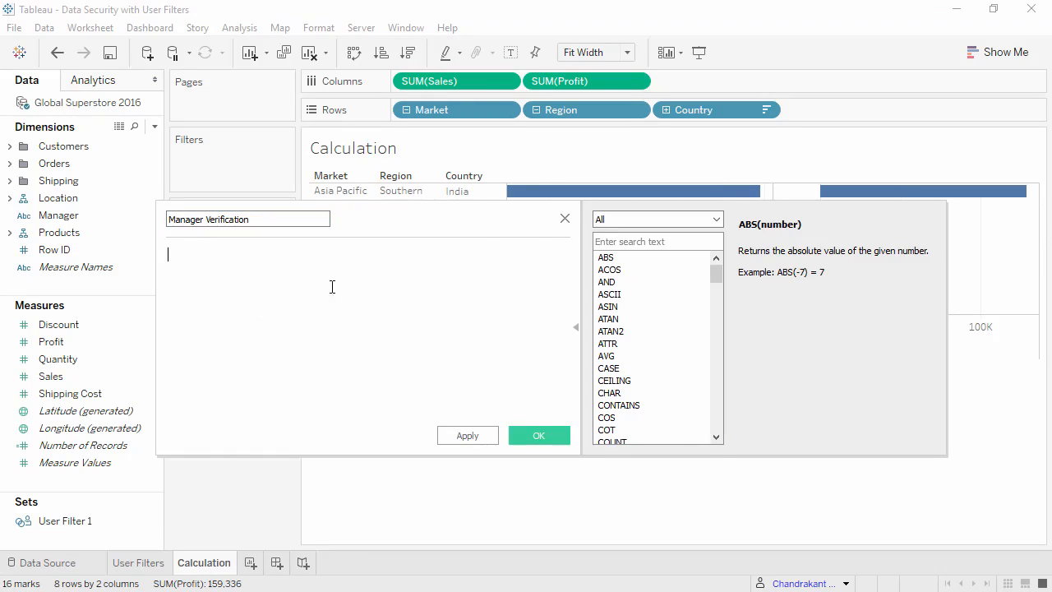
Look up the USERNAME user function, define the calculation as USERNAME() = [Manager] and save it
click(629, 218)
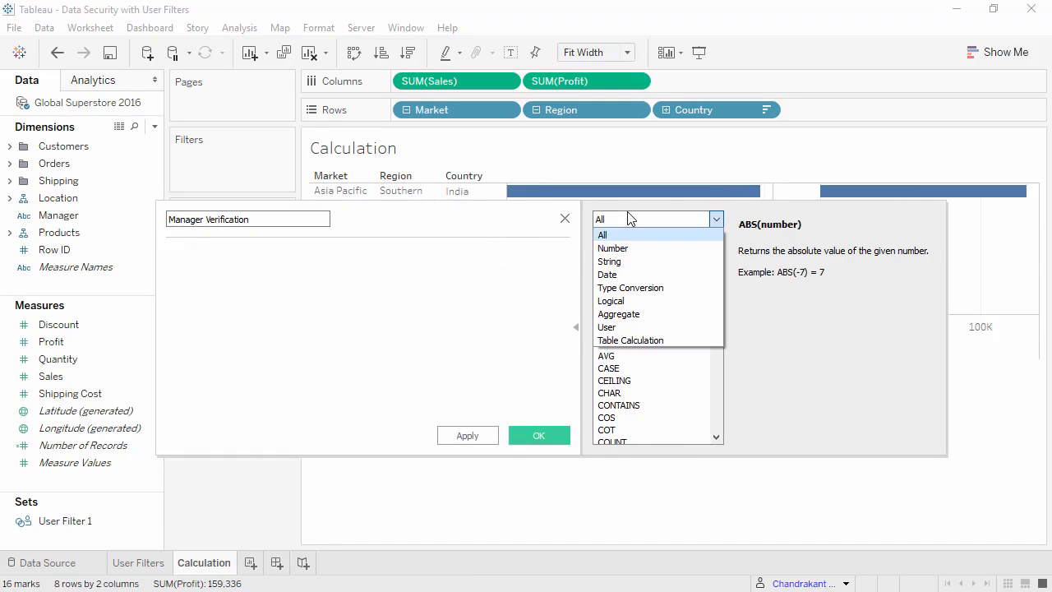
click(634, 327)
click(632, 319)
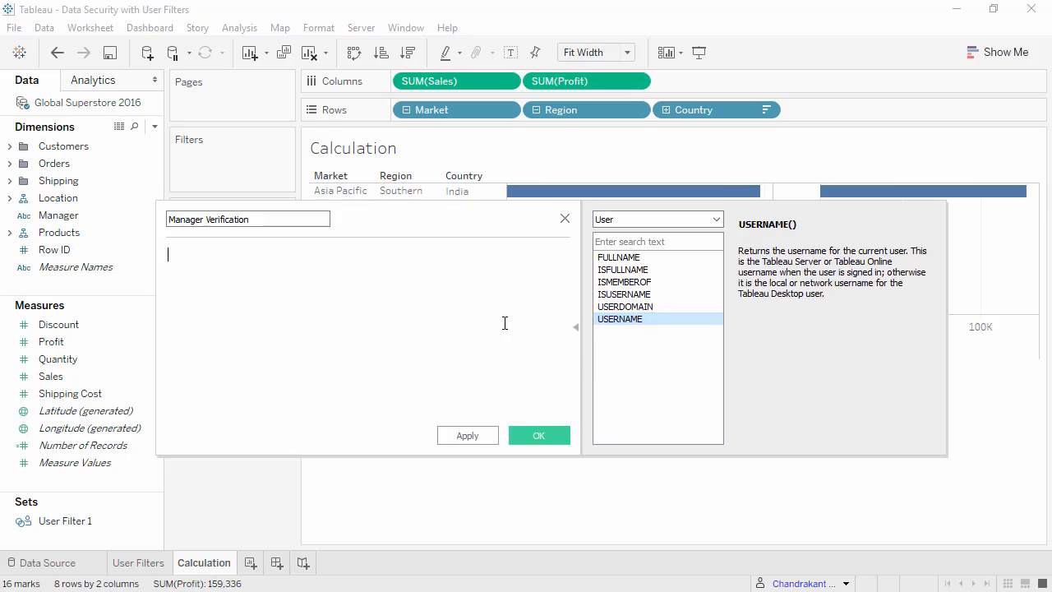
text(USERNAME() =)
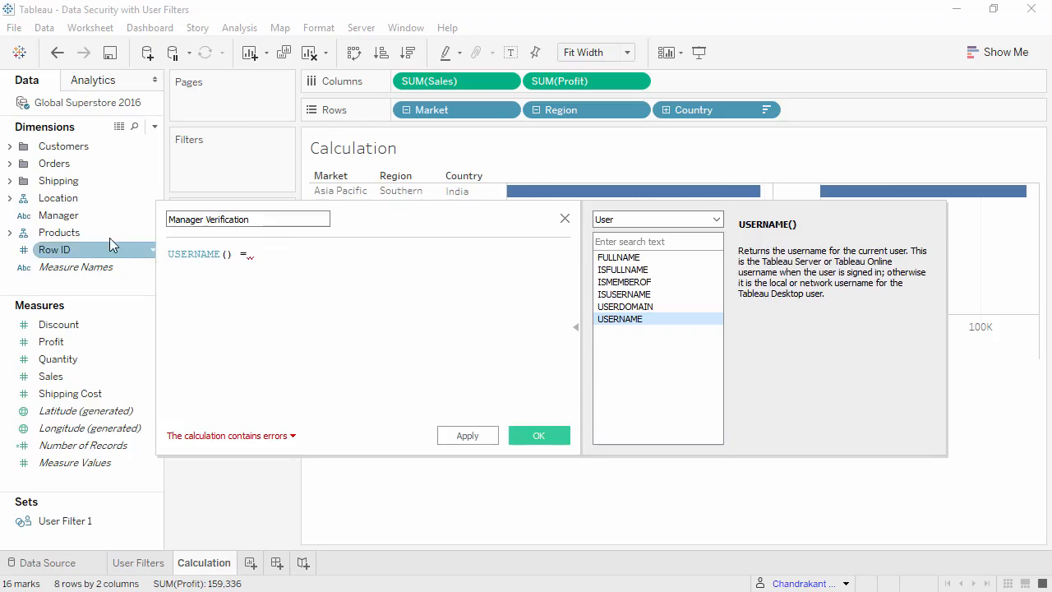
click(81, 220)
drag(81, 220, 321, 265)
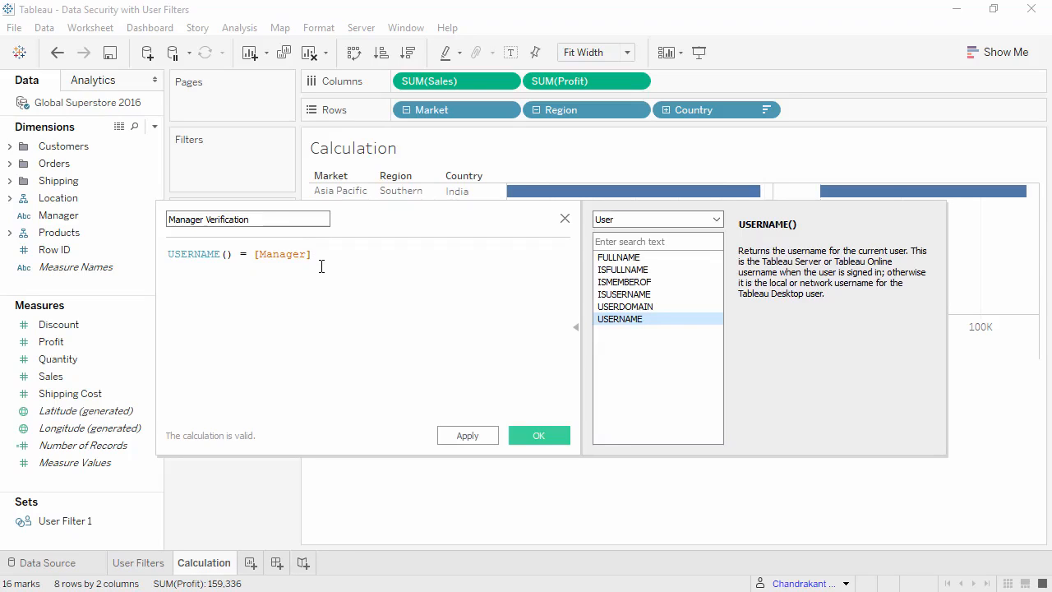
click(545, 436)
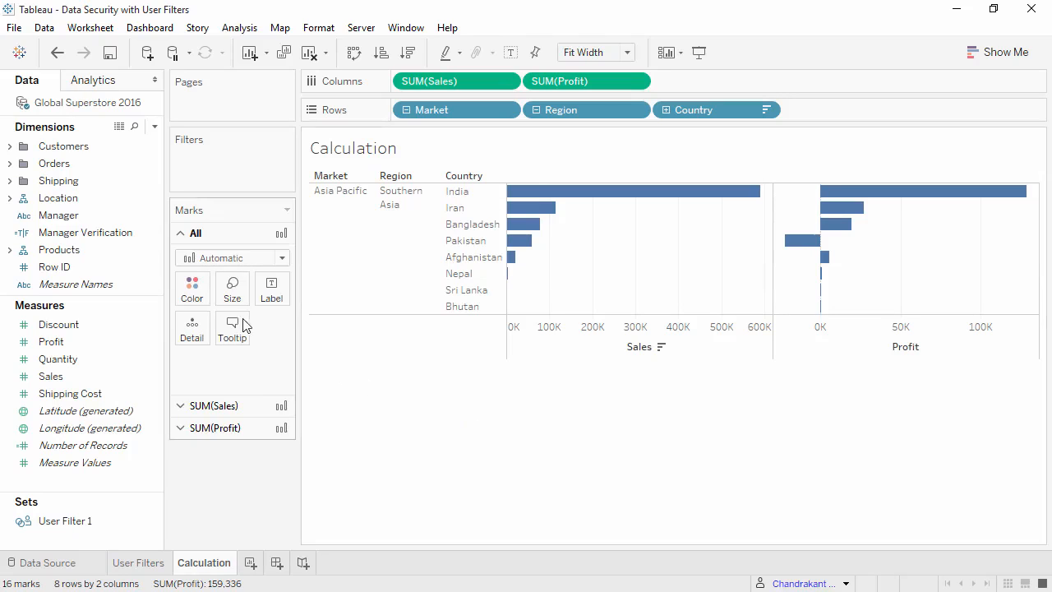
Filter the Calculation worksheet by Manager Verification, keeping only True
click(125, 232)
drag(125, 233, 238, 174)
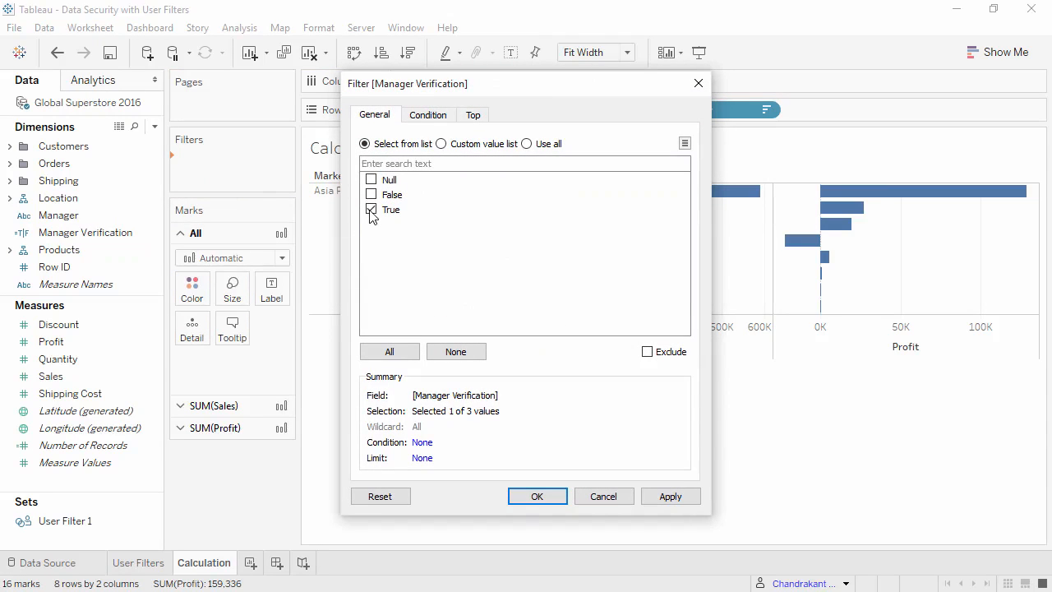
click(538, 496)
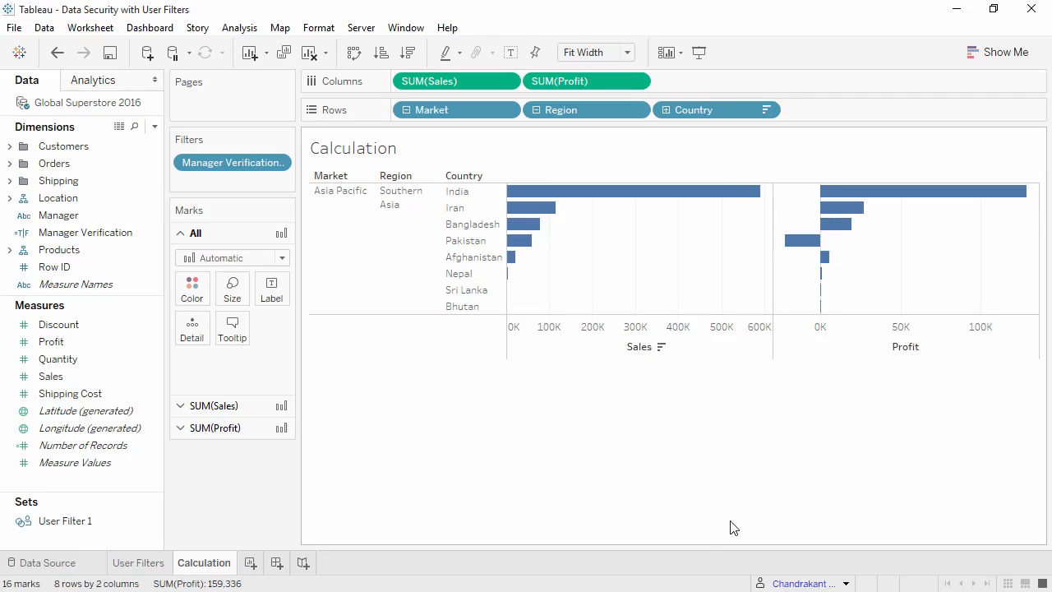
Open the list of users whose filtered view of the Calculation worksheet can be previewed
click(845, 583)
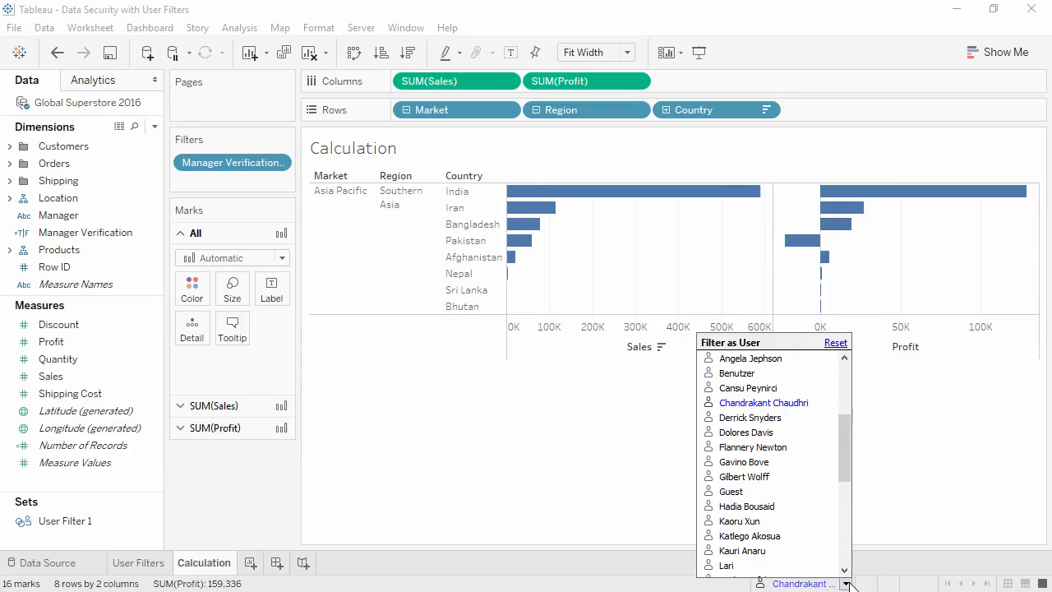